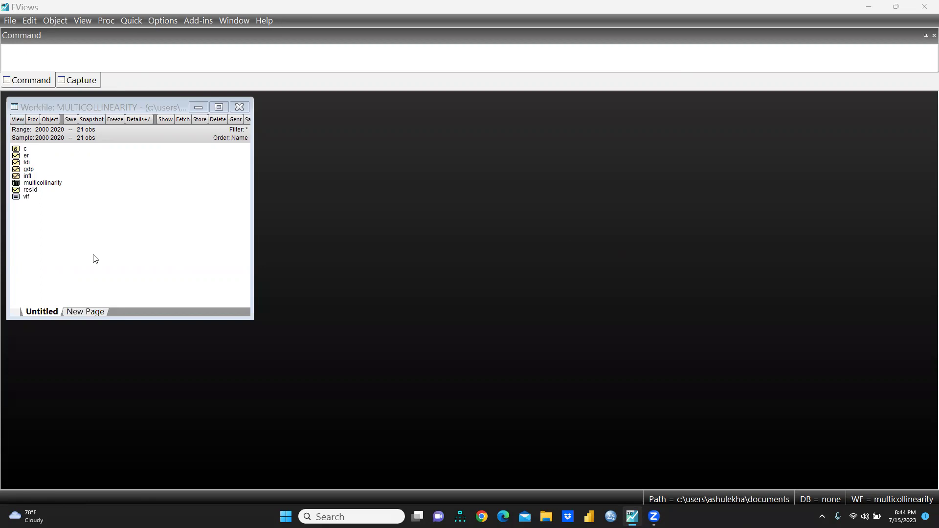
# - Estimate a least squares equation specified as gdp c fdi infl er over the 2000 2020 sample and place its output beside the workfile
pyautogui.click(136, 21)
pyautogui.click(157, 133)
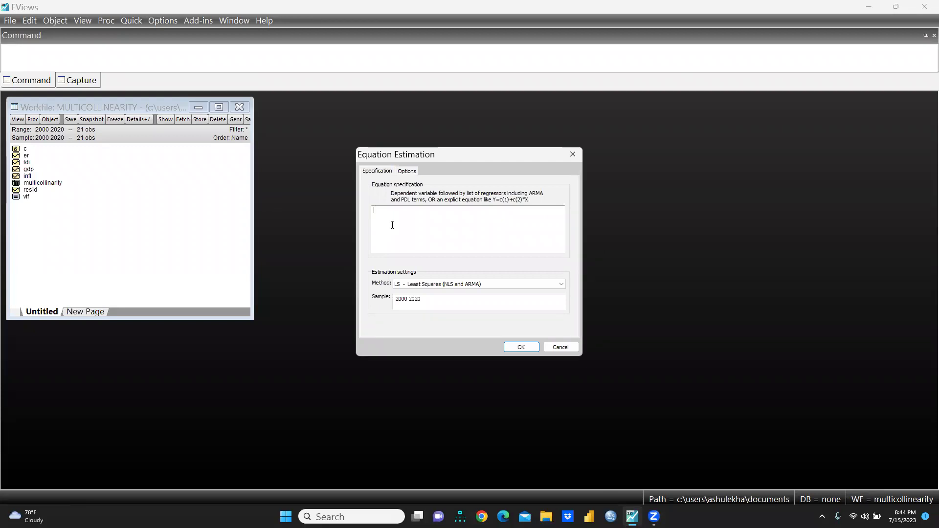
pyautogui.write('gdp c fd')
pyautogui.write('i inf')
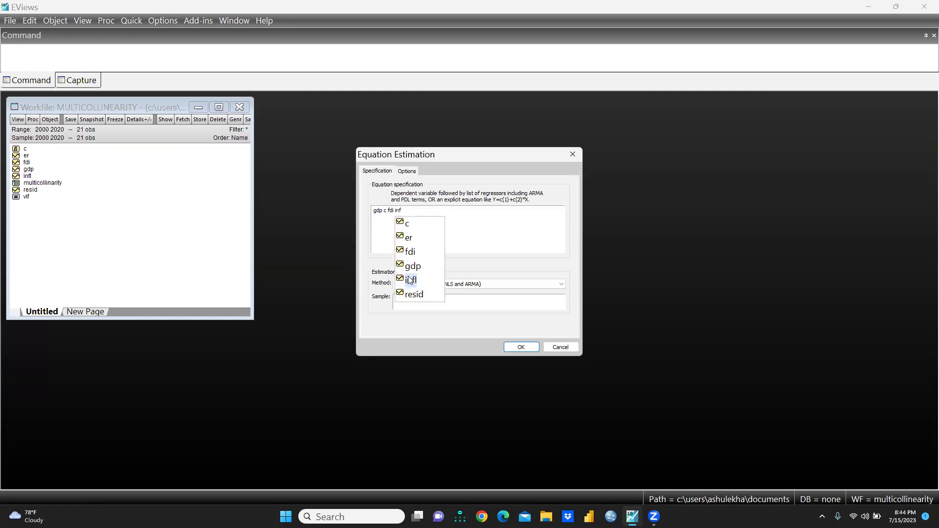
pyautogui.click(412, 280)
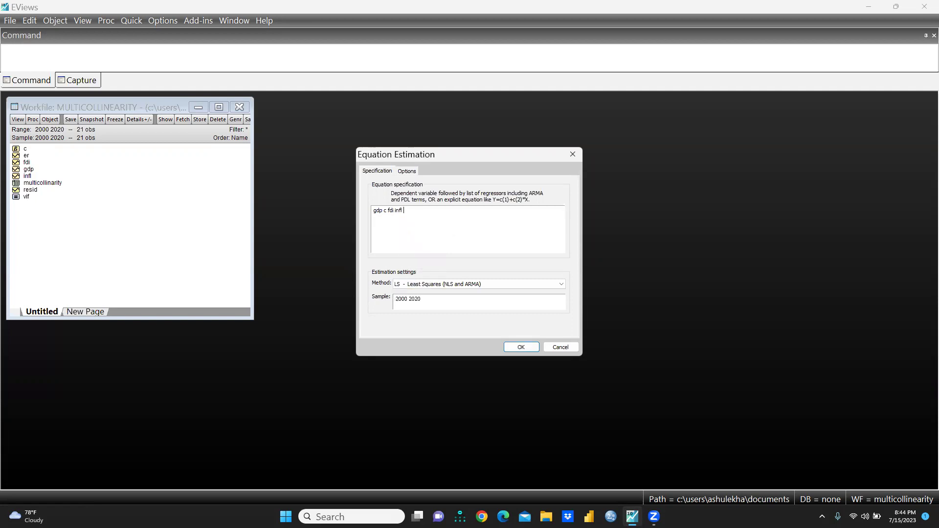
pyautogui.write('er')
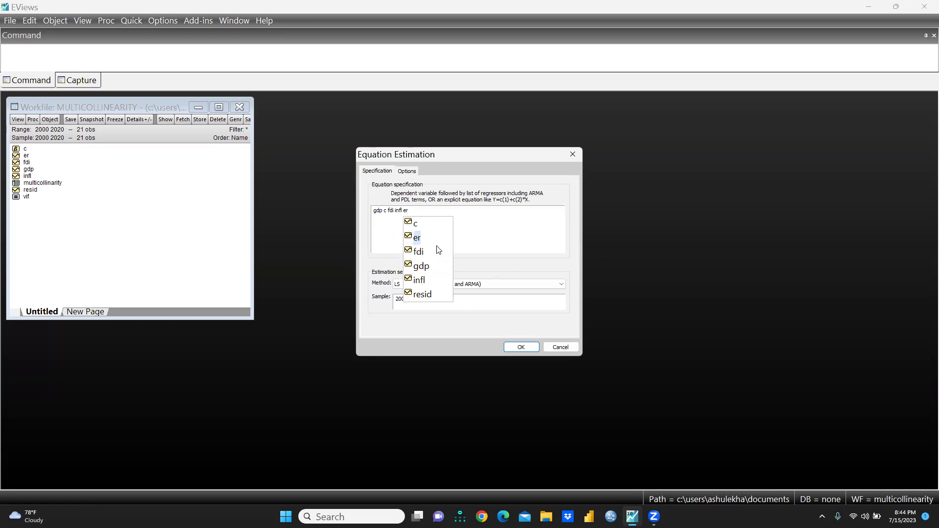
pyautogui.click(416, 239)
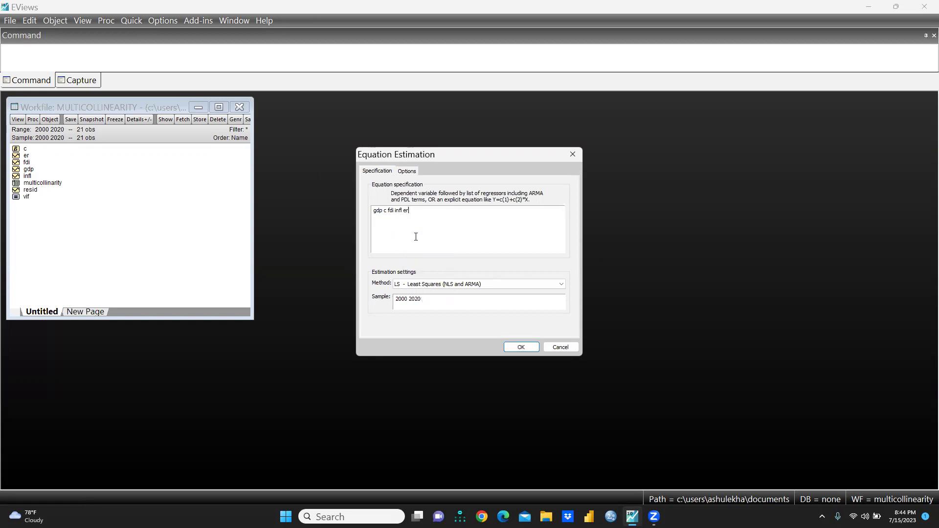
pyautogui.click(522, 347)
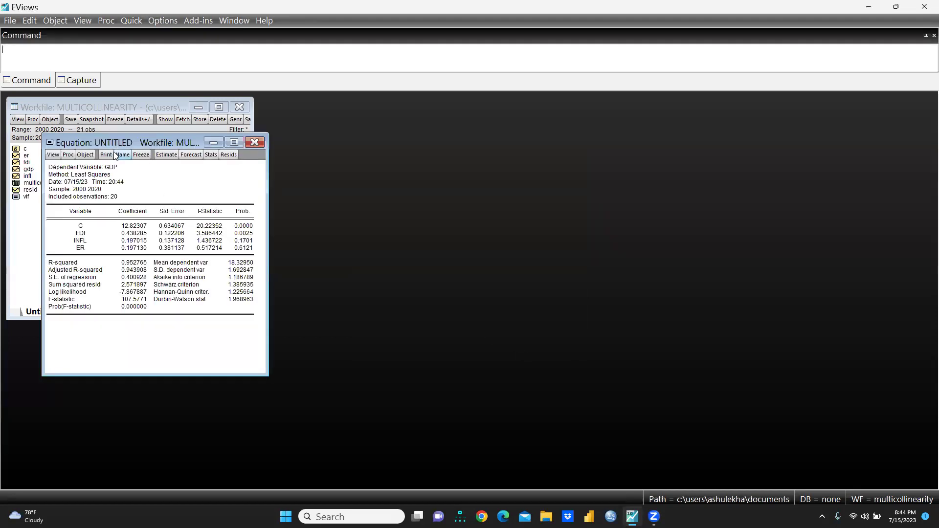
pyautogui.moveTo(113, 145); pyautogui.dragTo(370, 107)
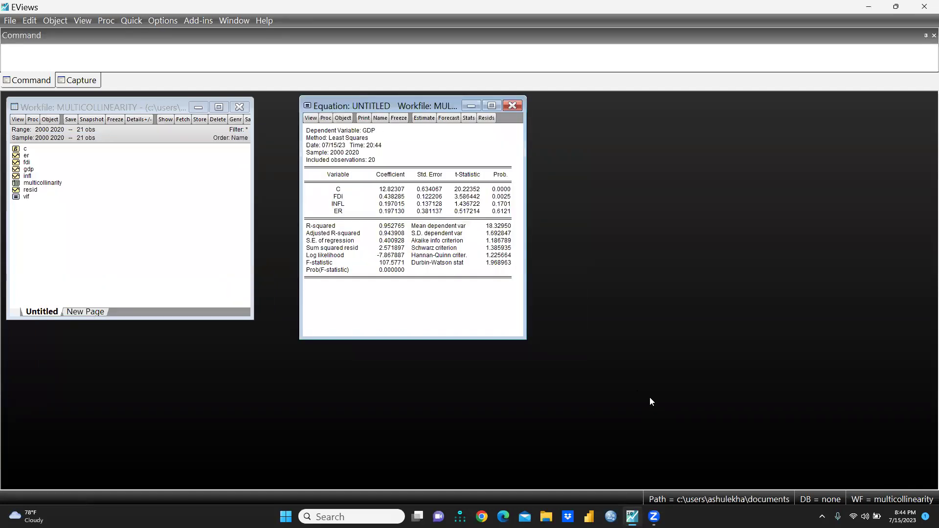
pyautogui.press('super+plus')
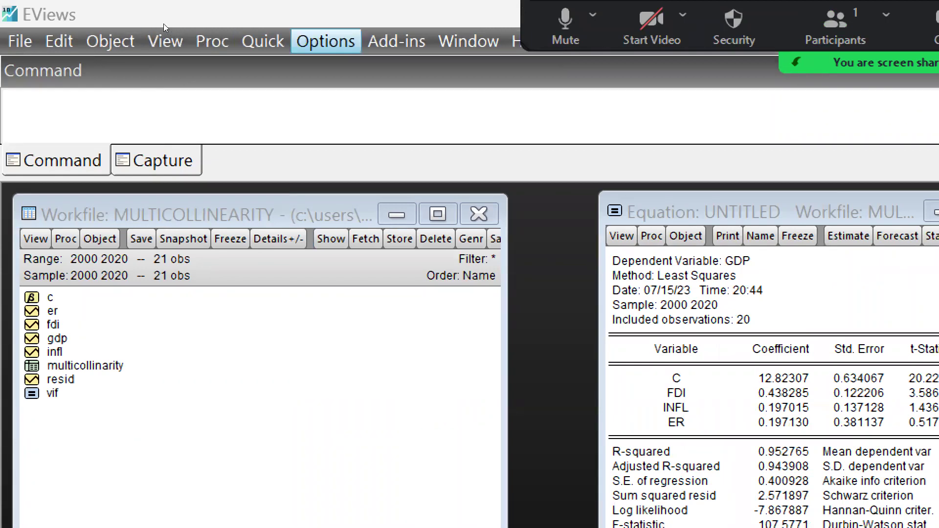
pyautogui.click(264, 42)
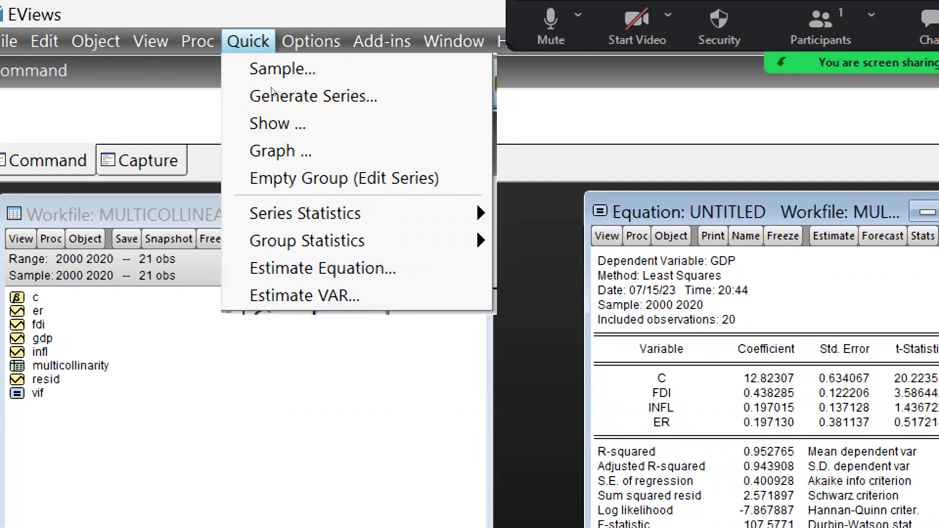
pyautogui.click(283, 129)
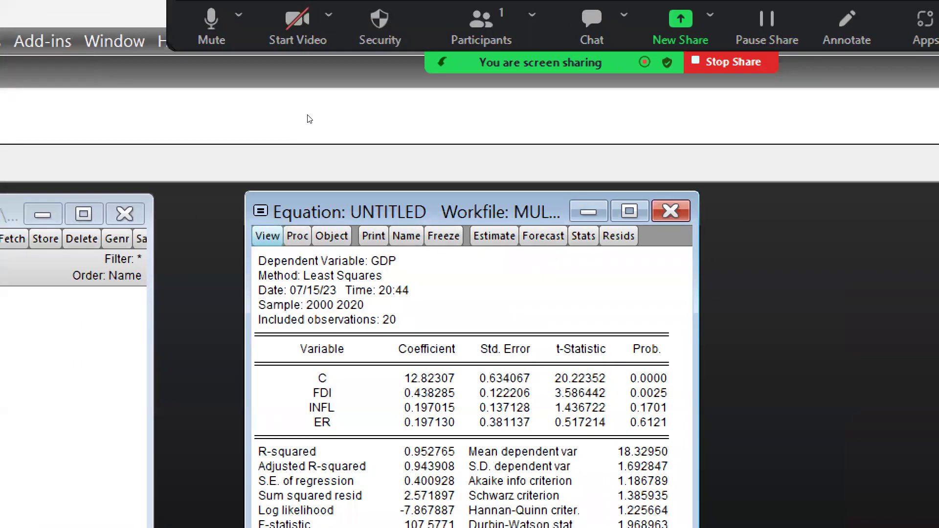
# - Run the Breusch-Pagan-Godfrey heteroskedasticity test on the estimated equation with regressors c fdi infl er
pyautogui.click(268, 235)
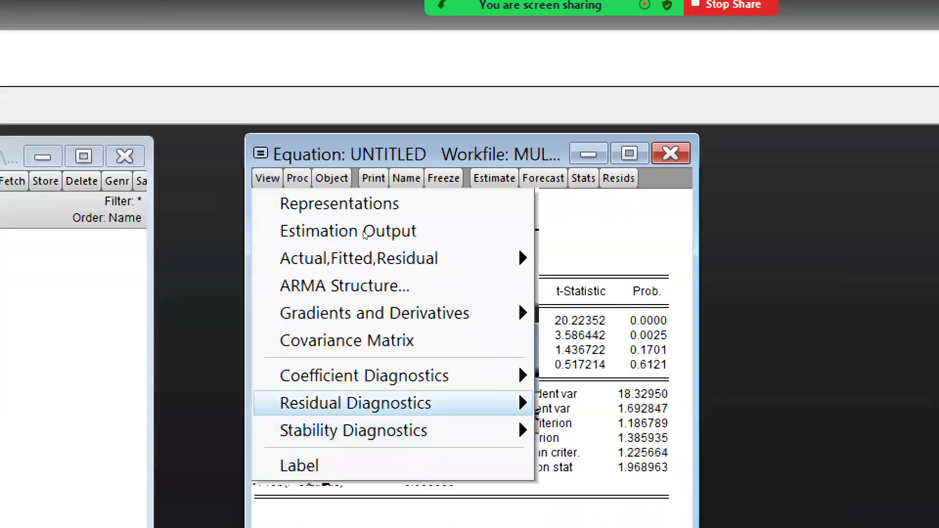
pyautogui.moveTo(356, 461)
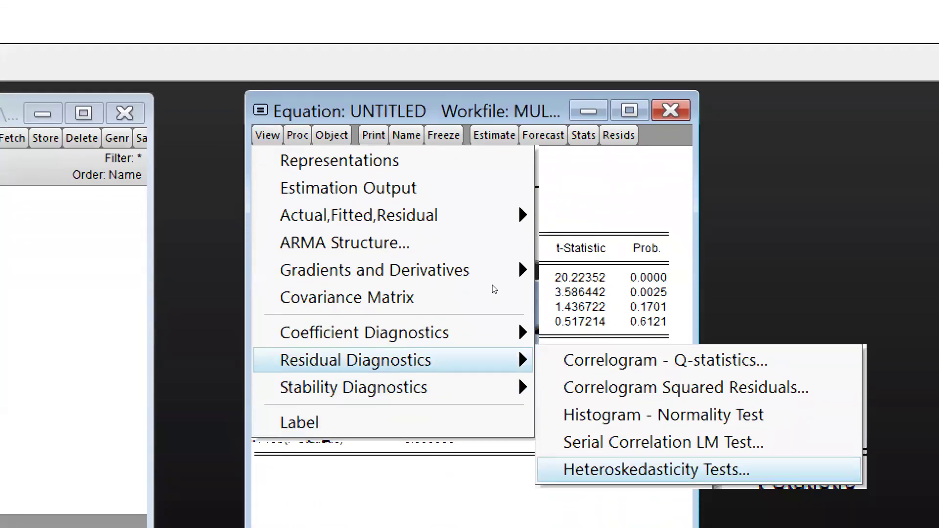
pyautogui.click(657, 514)
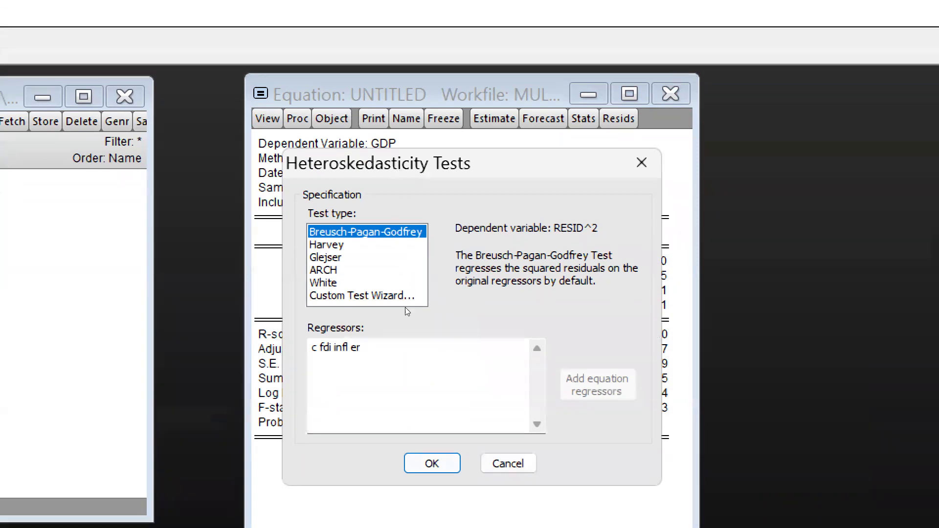
pyautogui.press('Escape')
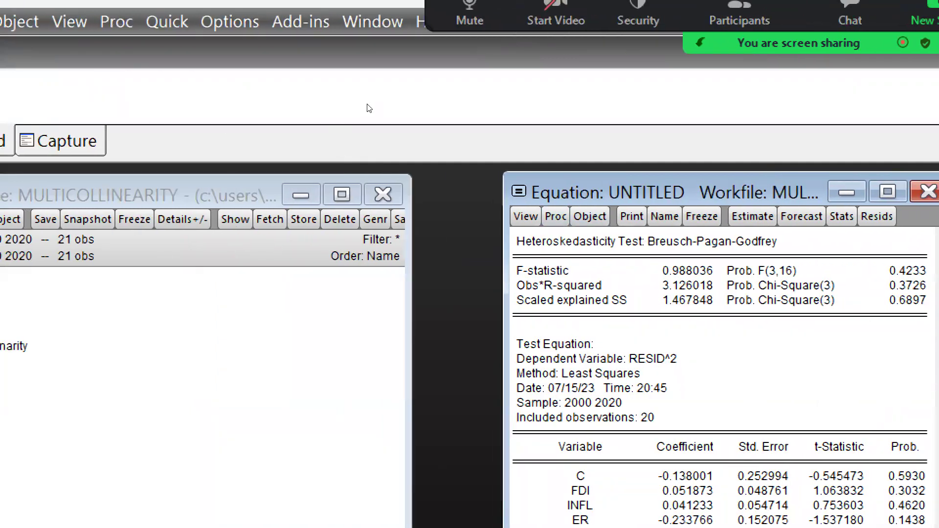
# - Close the untitled equation window and confirm deleting the equation
pyautogui.moveTo(653, 192); pyautogui.dragTo(571, 179)
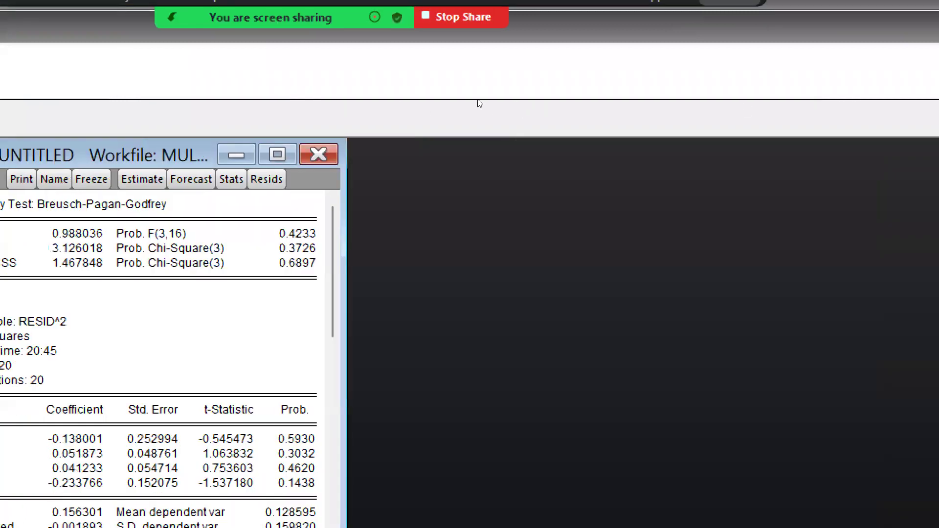
pyautogui.click(319, 155)
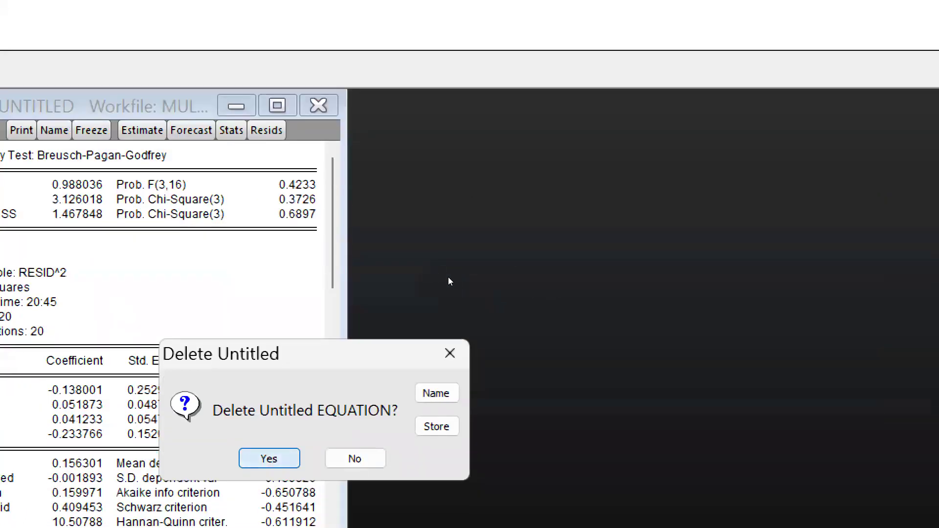
pyautogui.press('Return')
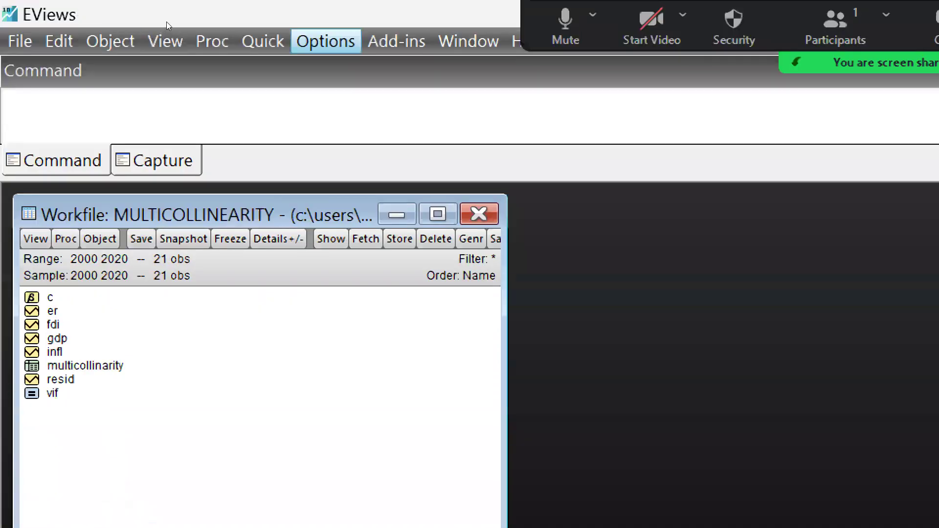
# - Start a new equation estimation and enter the specification gdp c fdi infl er
pyautogui.click(255, 41)
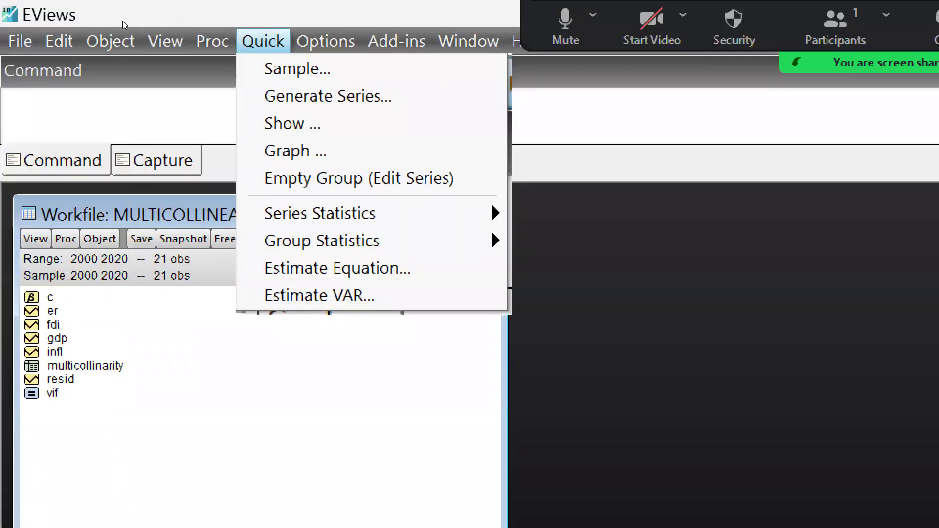
pyautogui.press('Down')
pyautogui.press('Down')
pyautogui.press('Down')
pyautogui.press('Down')
pyautogui.press('Down')
pyautogui.press('Down')
pyautogui.press('Down')
pyautogui.press('Down')
pyautogui.press('Return')
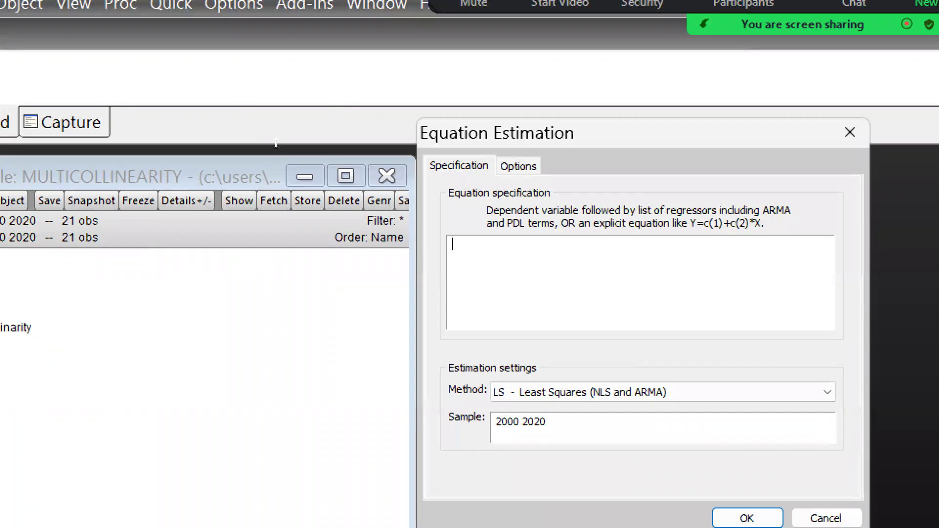
pyautogui.write('g')
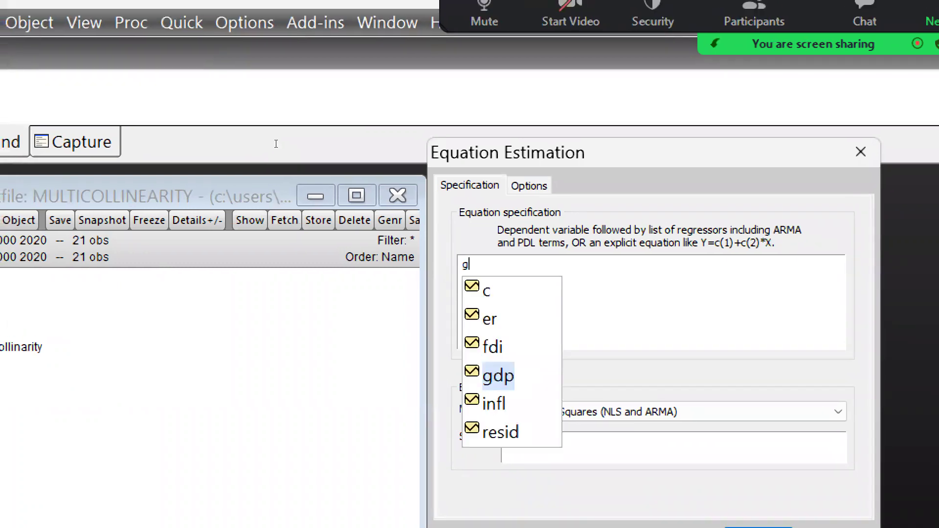
pyautogui.press('BackSpace')
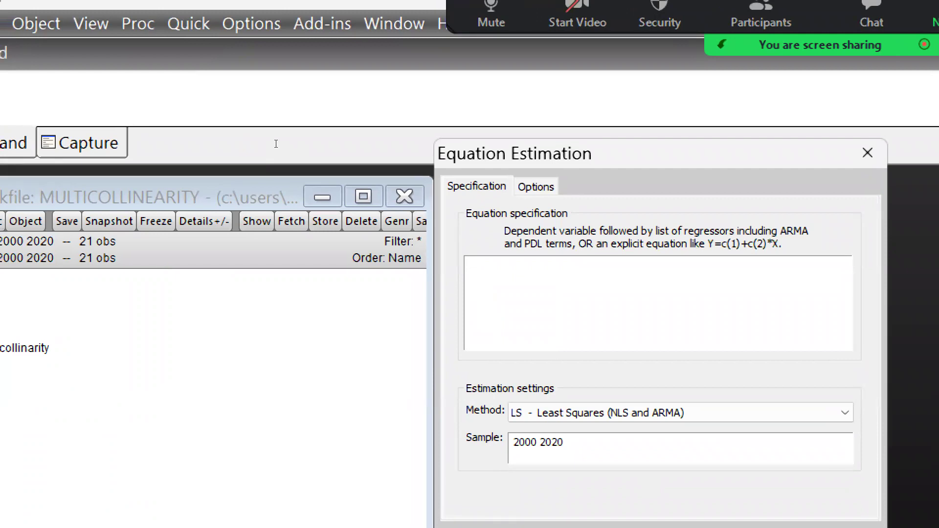
pyautogui.write('gdp')
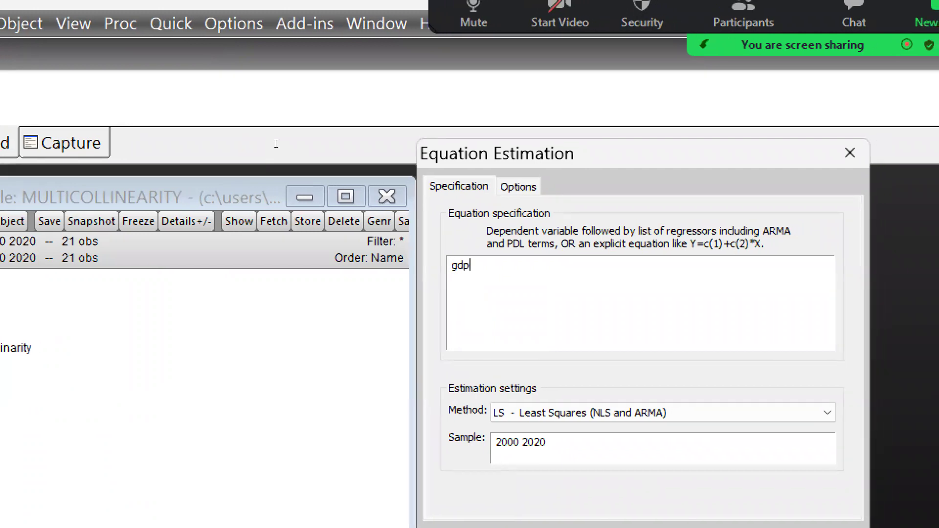
pyautogui.write(' c')
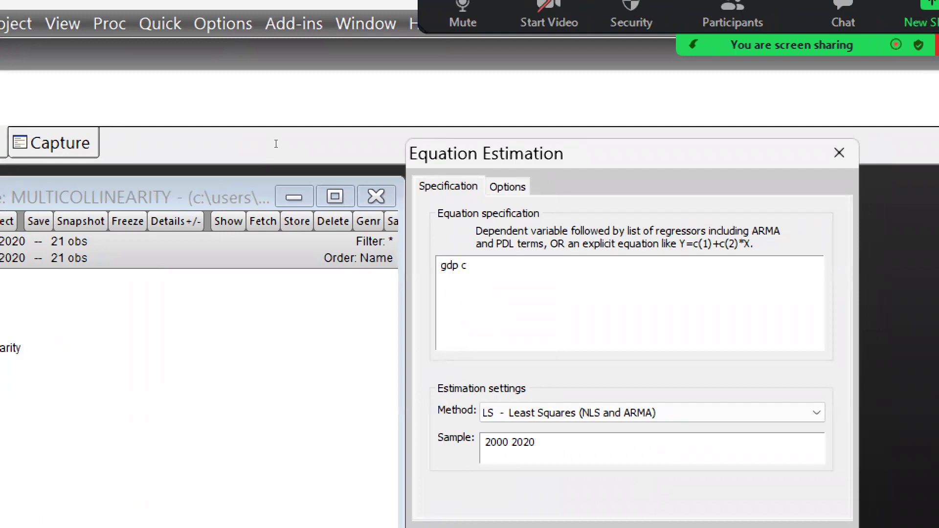
pyautogui.write(' fdi')
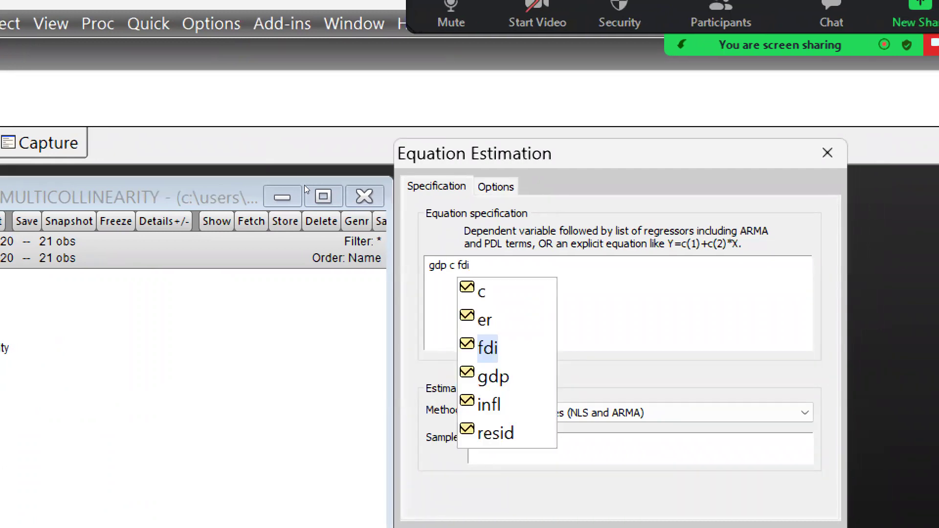
pyautogui.press('Escape')
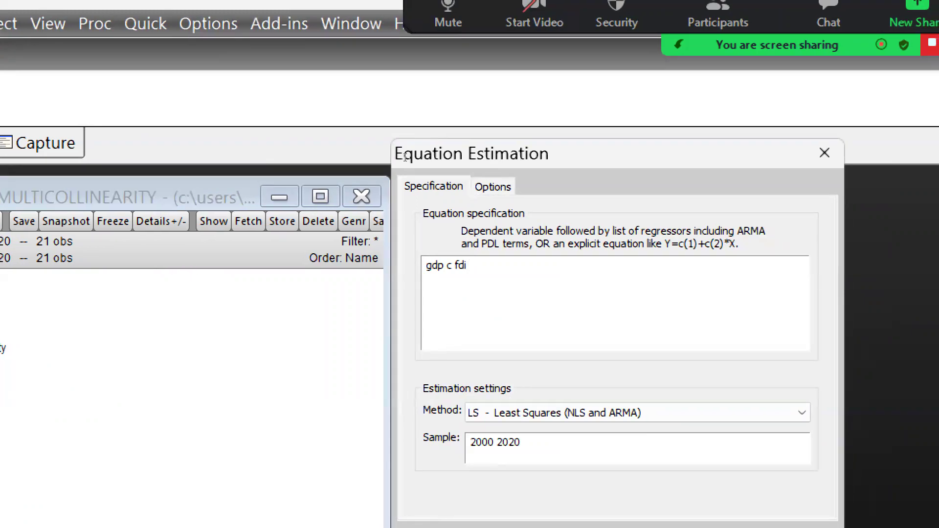
pyautogui.write('infl')
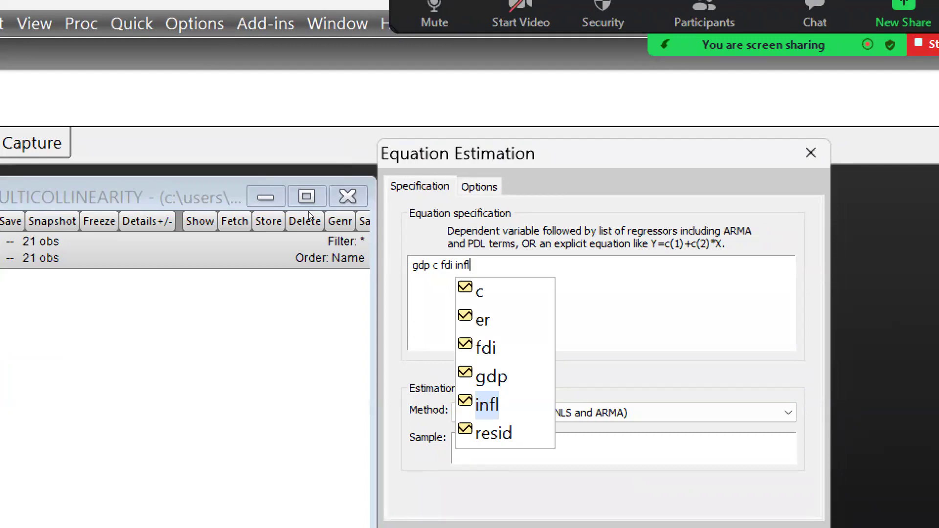
pyautogui.write('er')
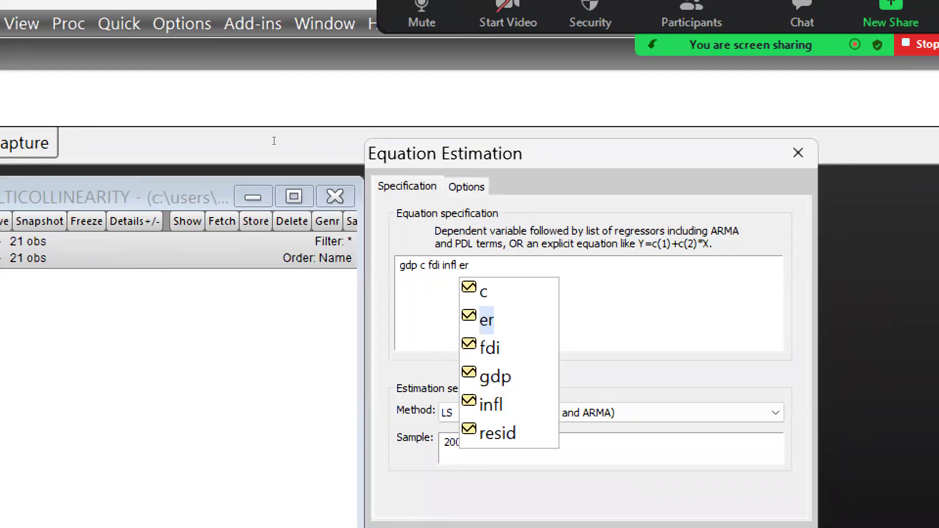
# - Change the dependent variable in the equation specification to log(gdp)
pyautogui.click(315, 170)
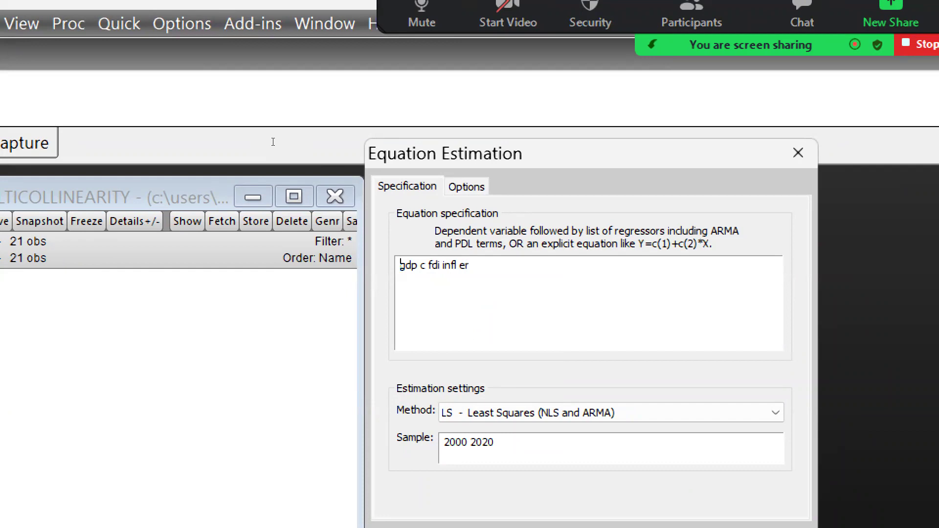
pyautogui.write('log')
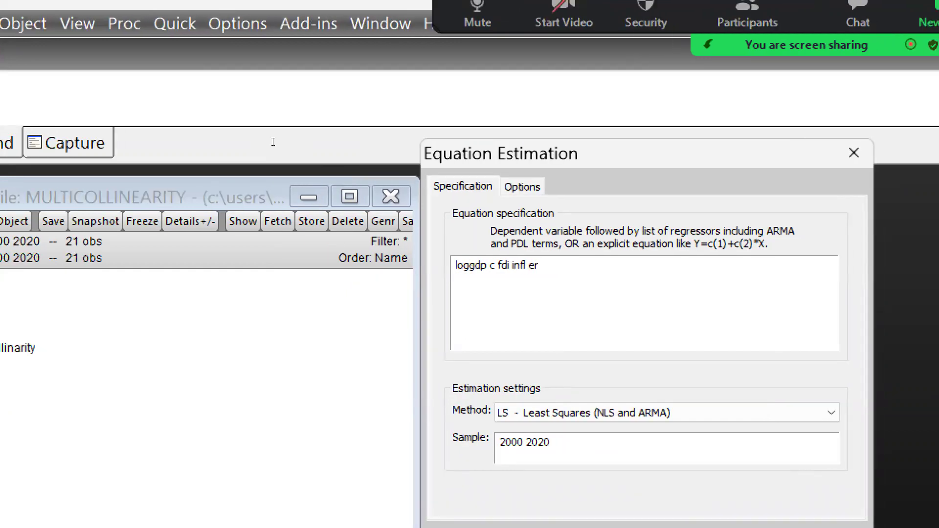
pyautogui.write('(')
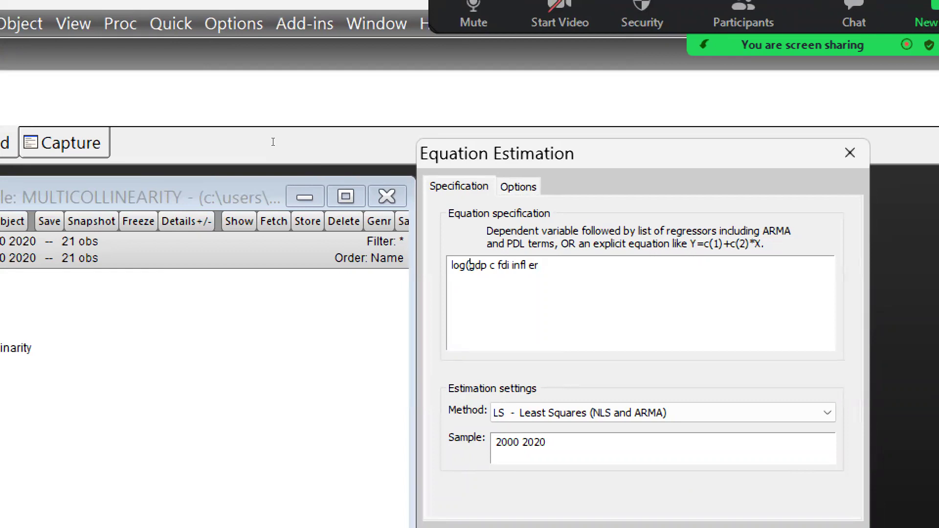
pyautogui.write(')')
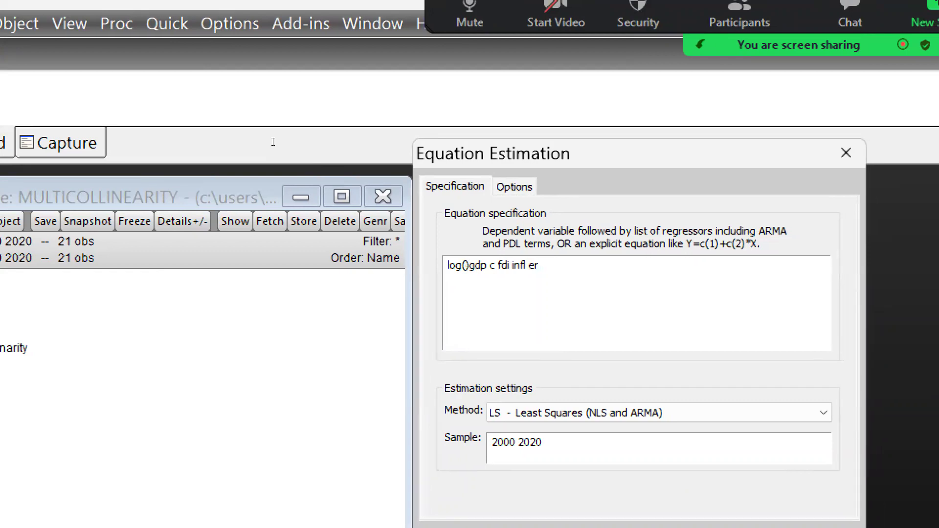
pyautogui.press('BackSpace')
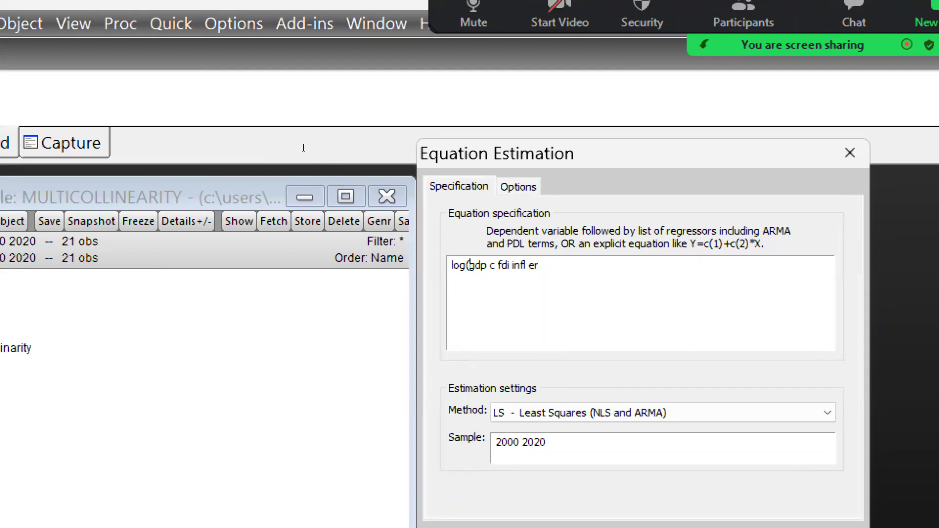
pyautogui.press('Right')
pyautogui.press('Right')
pyautogui.press('Right')
pyautogui.write(')')
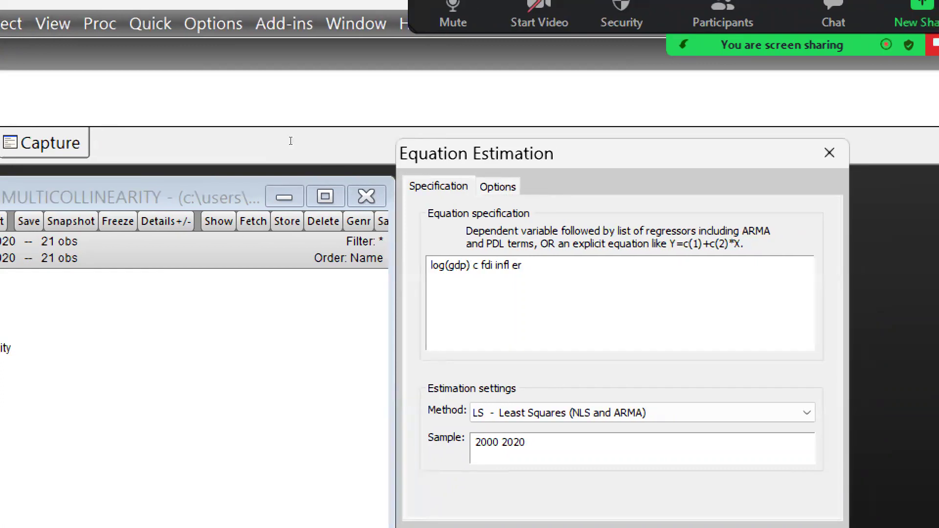
pyautogui.write(' c ')
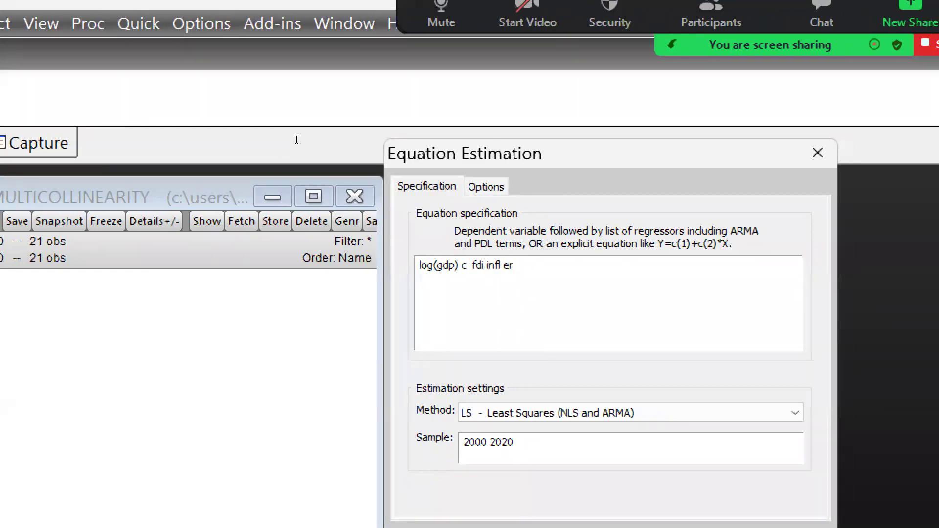
pyautogui.write('log')
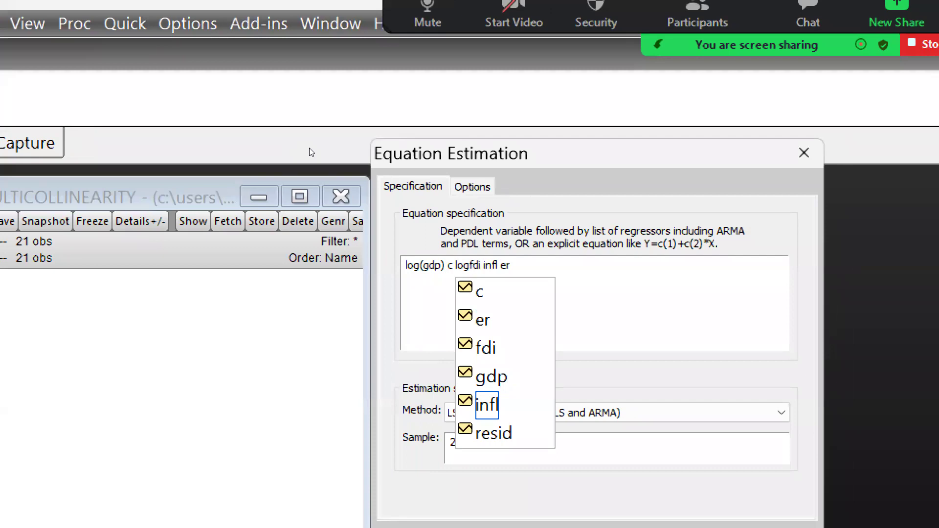
pyautogui.write('(fdi')
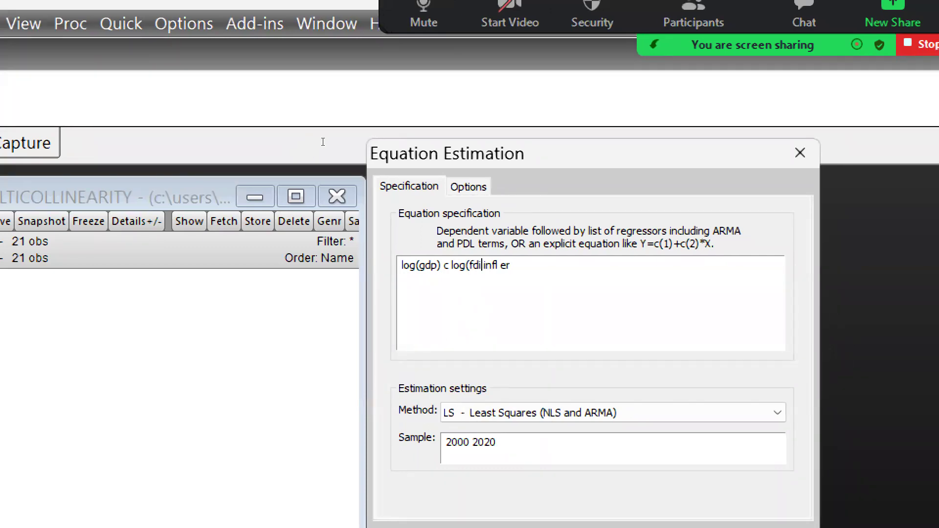
pyautogui.write(')')
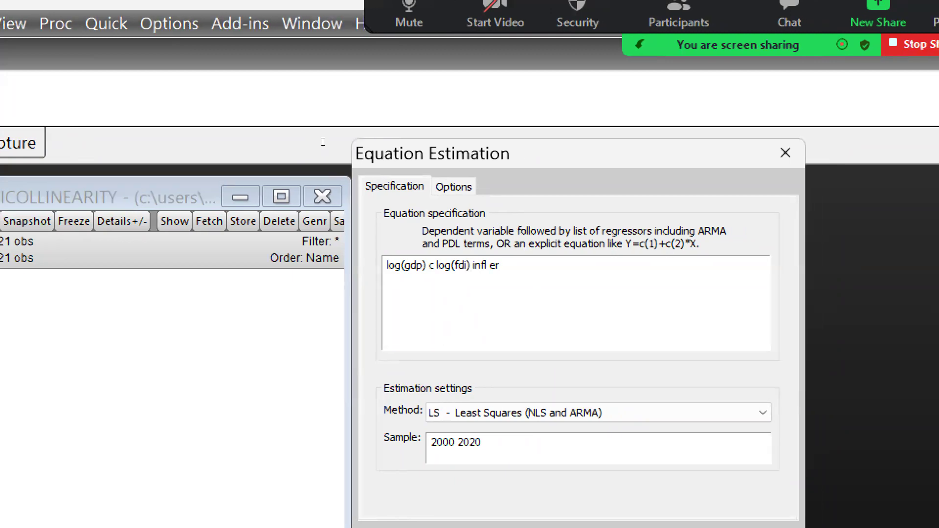
pyautogui.write('log')
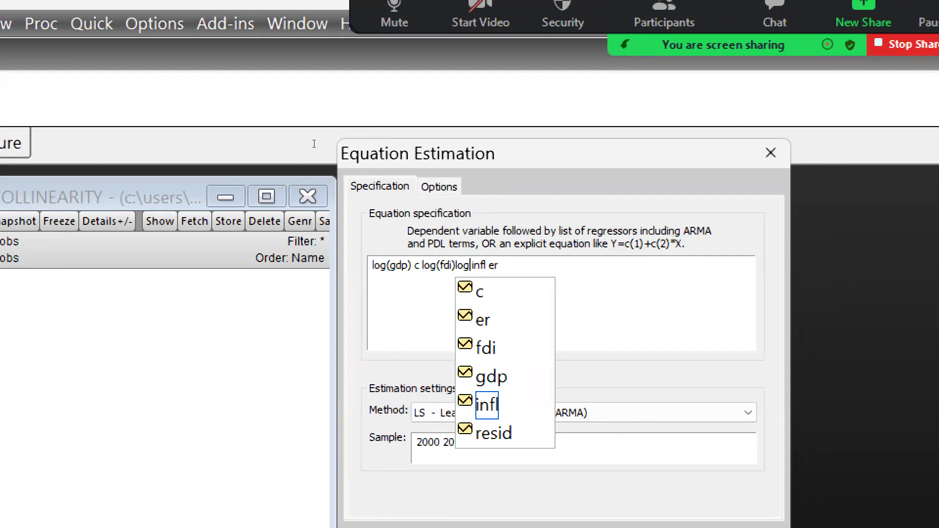
# - Replace the regressor infl with log(infl) in the equation specification
pyautogui.press('Left')
pyautogui.press('Left')
pyautogui.press('Left')
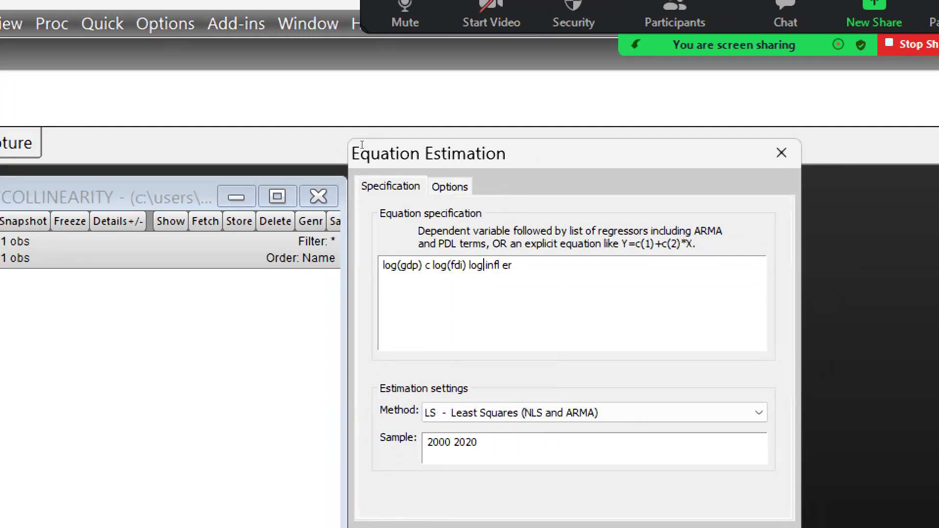
pyautogui.press('Right')
pyautogui.press('Right')
pyautogui.press('Right')
pyautogui.press('Delete')
pyautogui.write('(')
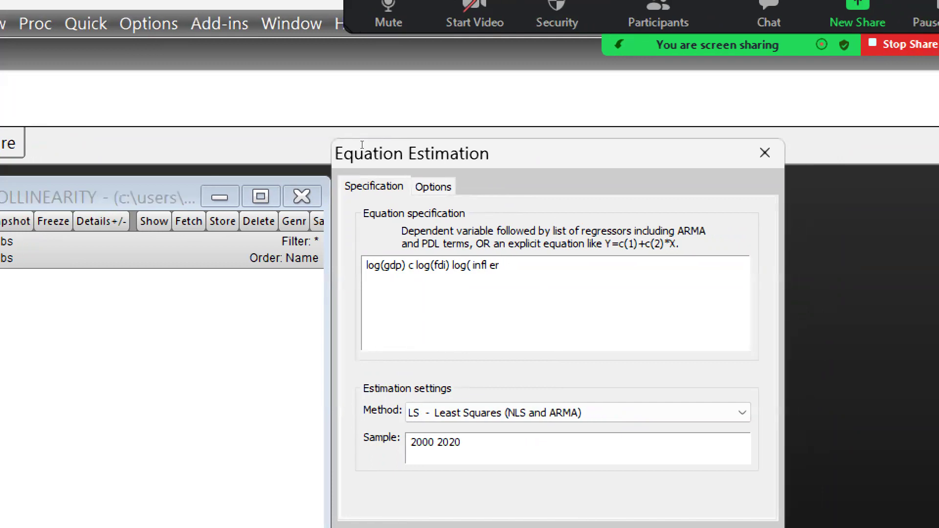
pyautogui.press('Delete')
pyautogui.write(') ')
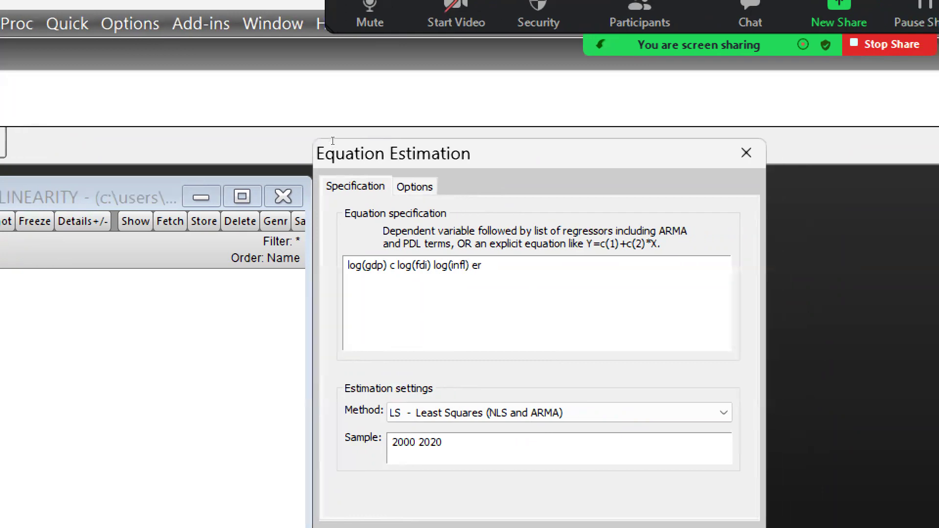
pyautogui.write('log')
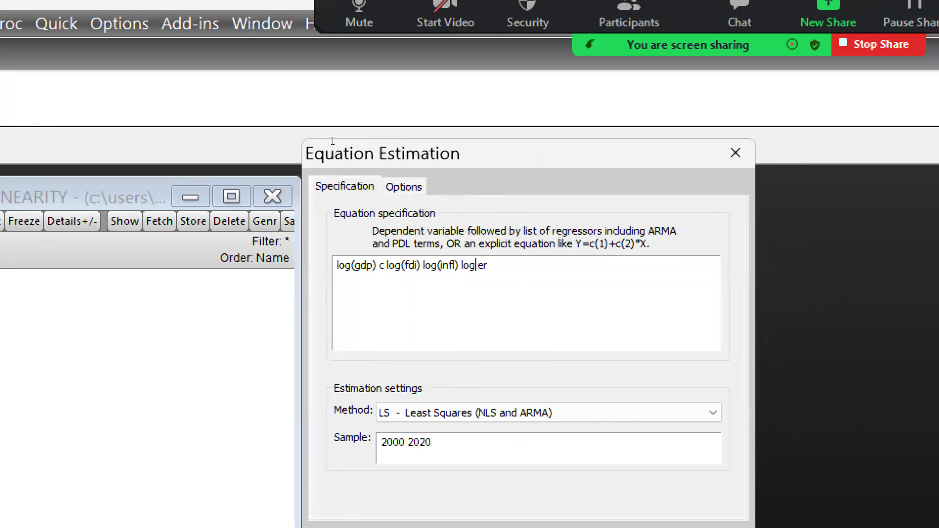
pyautogui.write('(')
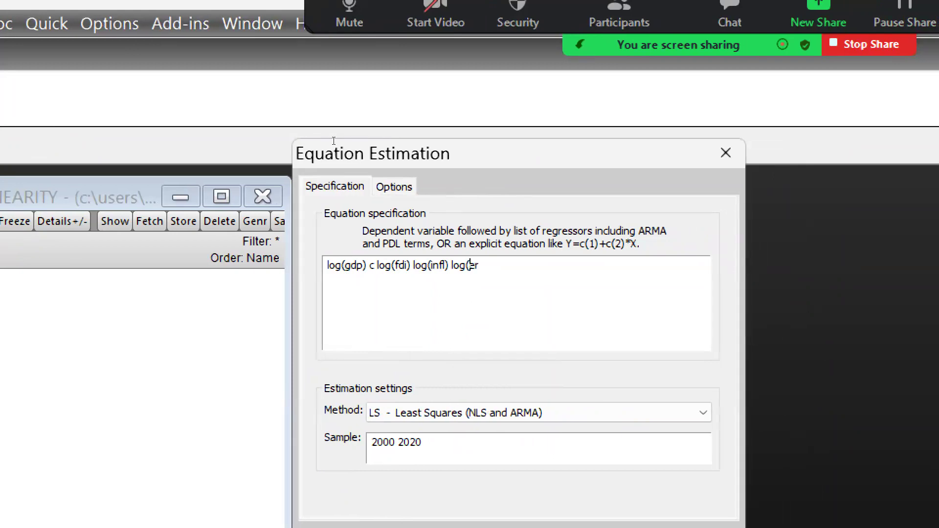
# - Replace the regressor er with log(er) and estimate the equation
pyautogui.press('End')
pyautogui.write(')')
pyautogui.press('Return')
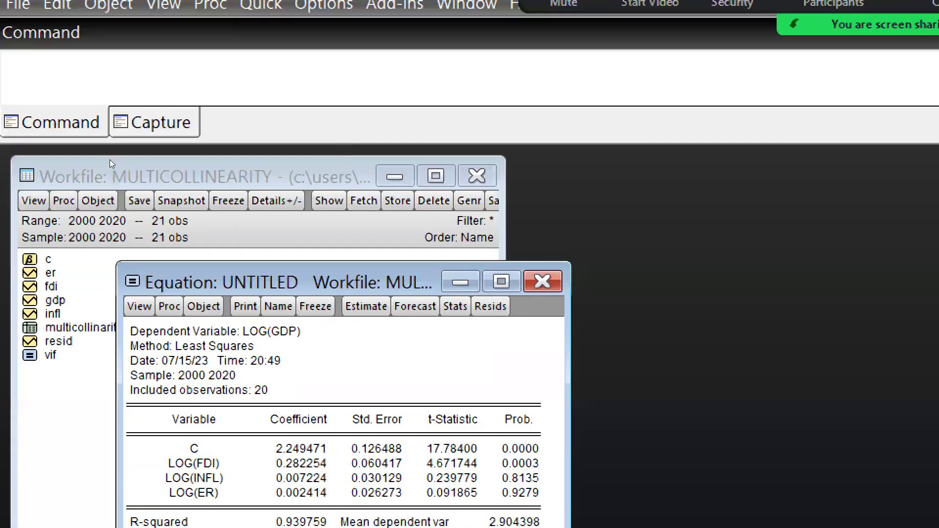
# - Run the Breusch-Pagan-Godfrey heteroskedasticity test with regressors c log(fdi) log(infl) log(er), and delete the untitled equation
pyautogui.moveTo(220, 287); pyautogui.dragTo(554, 151)
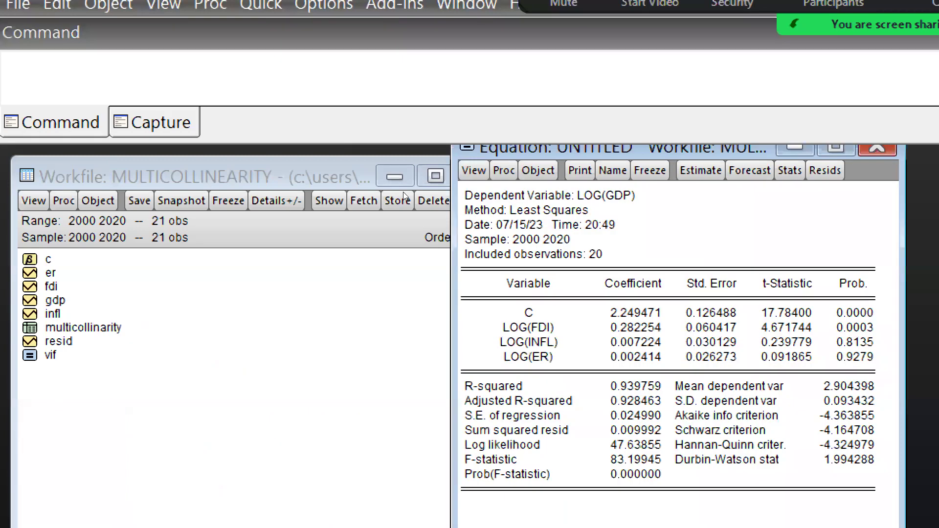
pyautogui.click(474, 171)
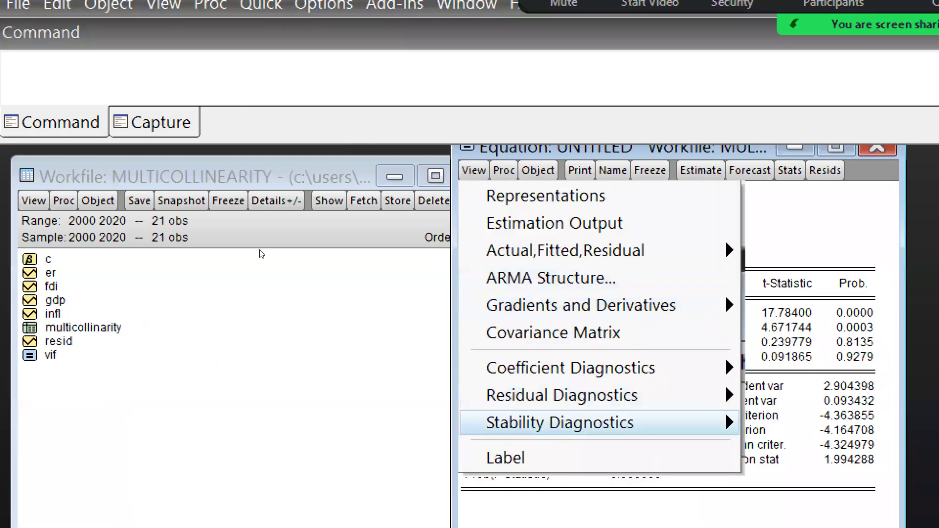
pyautogui.moveTo(561, 396)
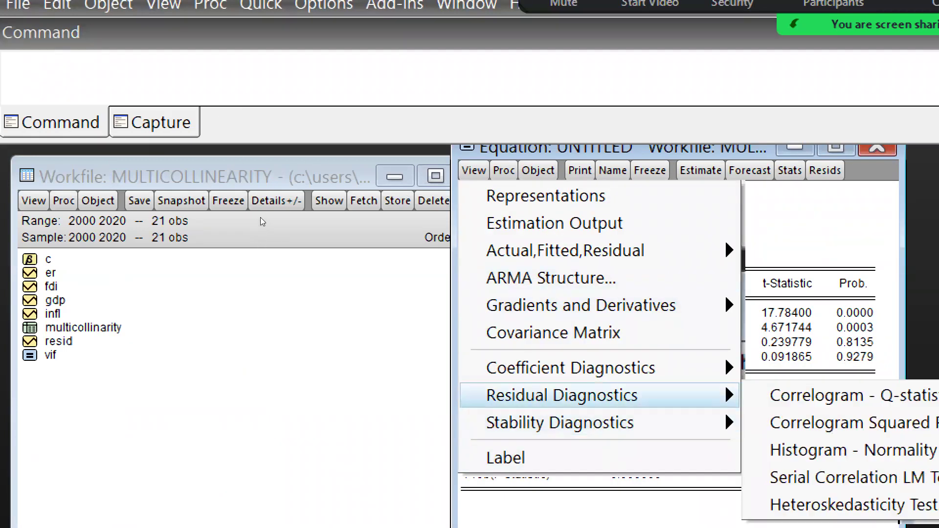
pyautogui.press('Down')
pyautogui.press('Down')
pyautogui.press('Down')
pyautogui.press('Down')
pyautogui.press('Down')
pyautogui.press('Return')
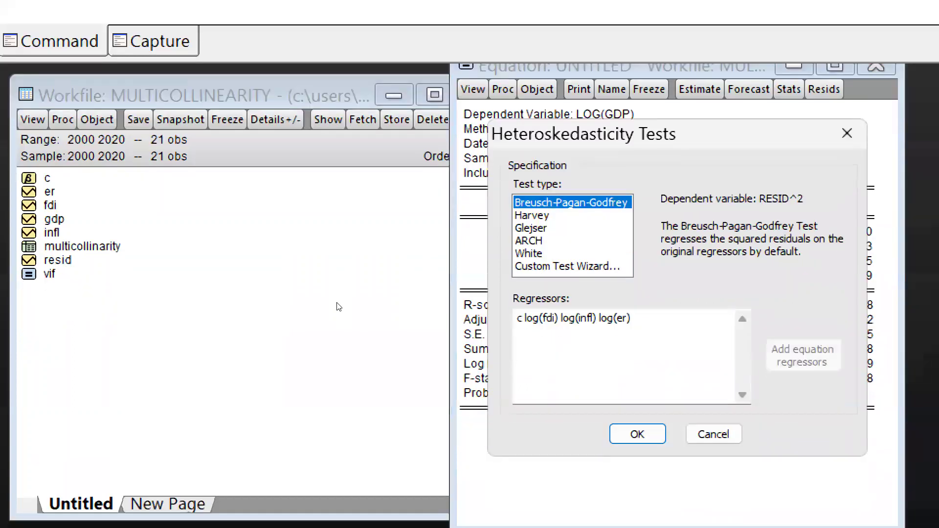
pyautogui.press('Return')
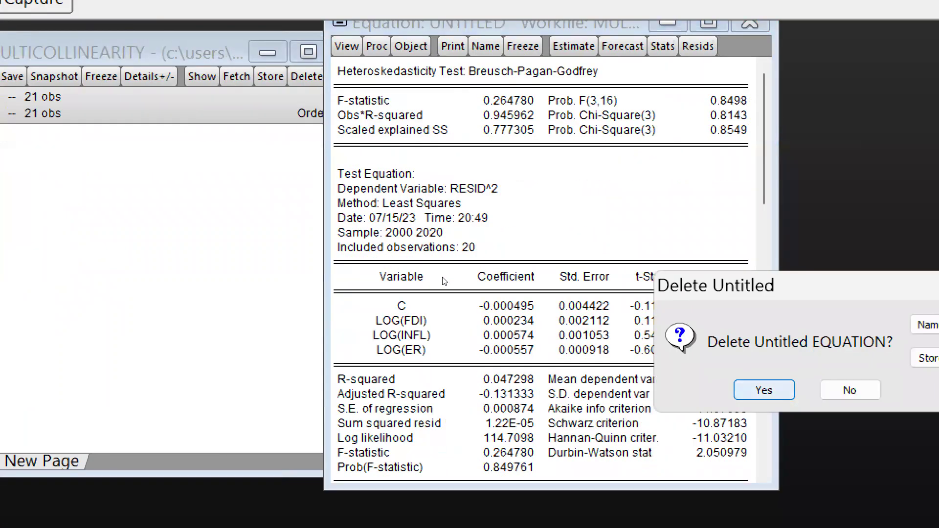
pyautogui.press('Return')
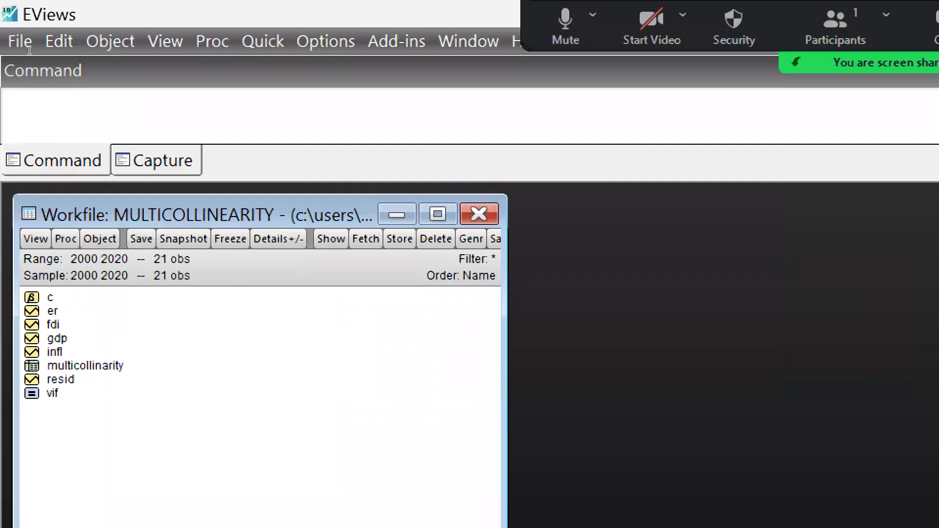
# - Estimate a new least squares equation with the specification gdp c fdi infl er
pyautogui.hotkey('alt', 'q')
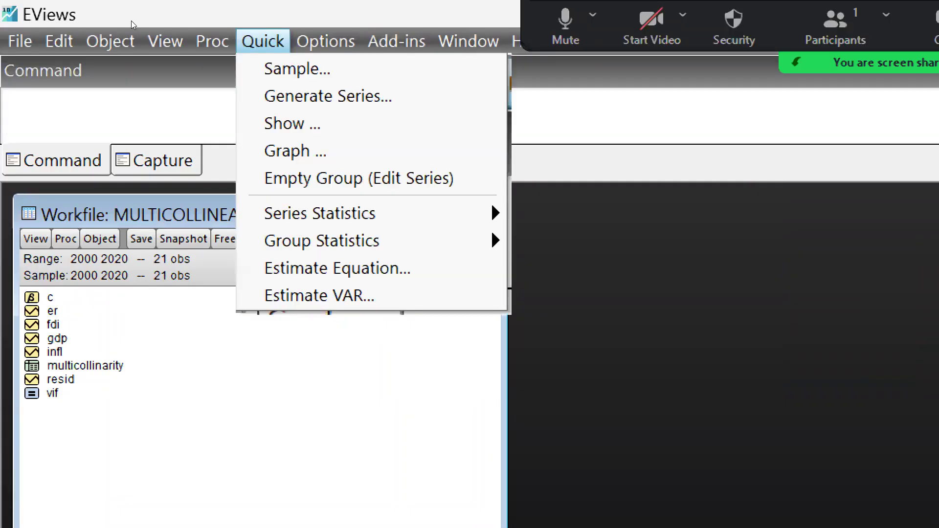
pyautogui.press('Down')
pyautogui.press('Up')
pyautogui.press('Up')
pyautogui.press('Return')
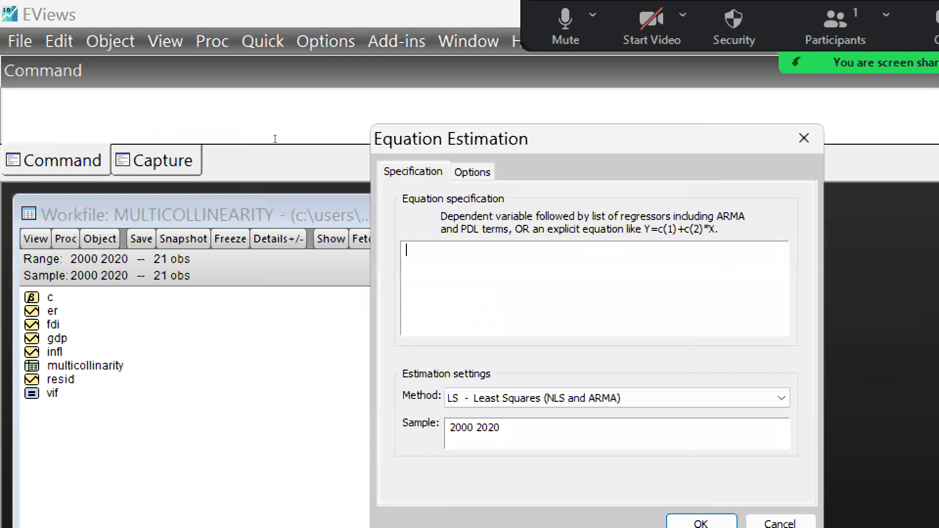
pyautogui.write('gdp c')
pyautogui.write('fdi infl')
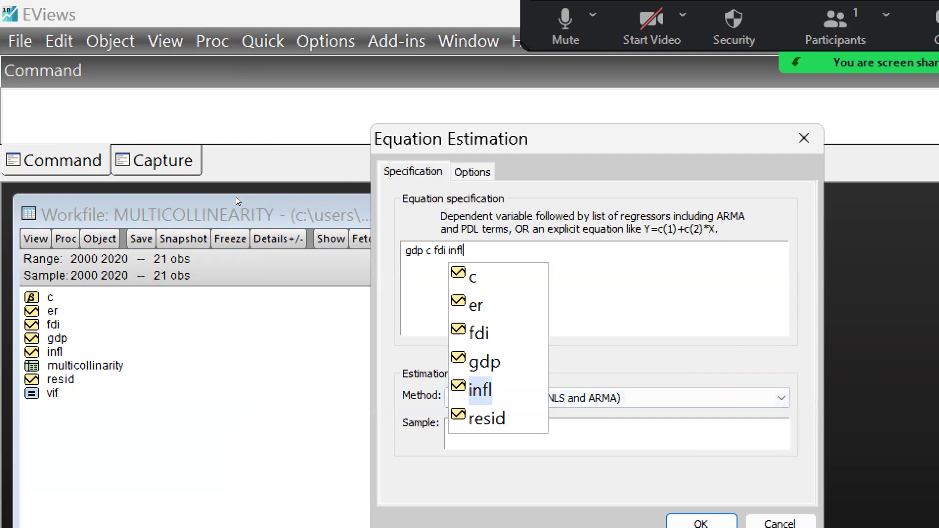
pyautogui.write('  er')
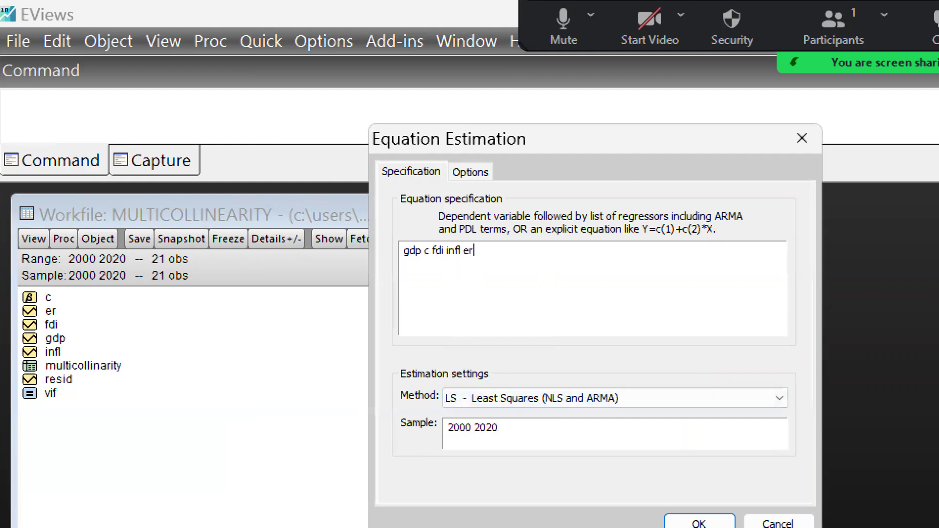
pyautogui.press('Return')
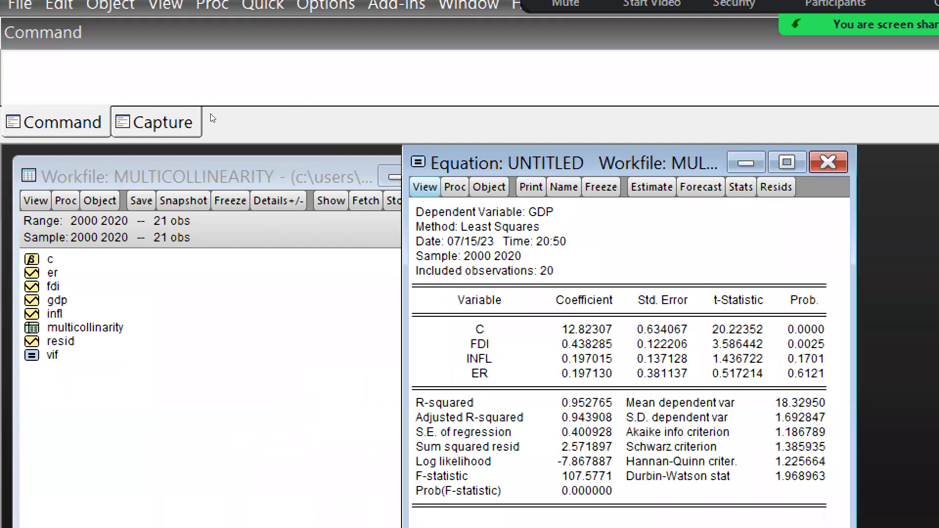
pyautogui.click(424, 188)
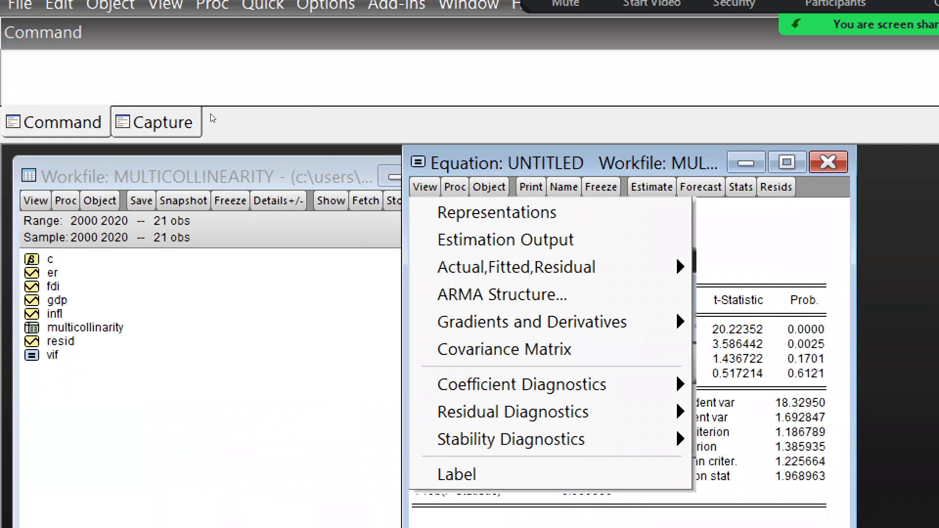
pyautogui.moveTo(546, 413)
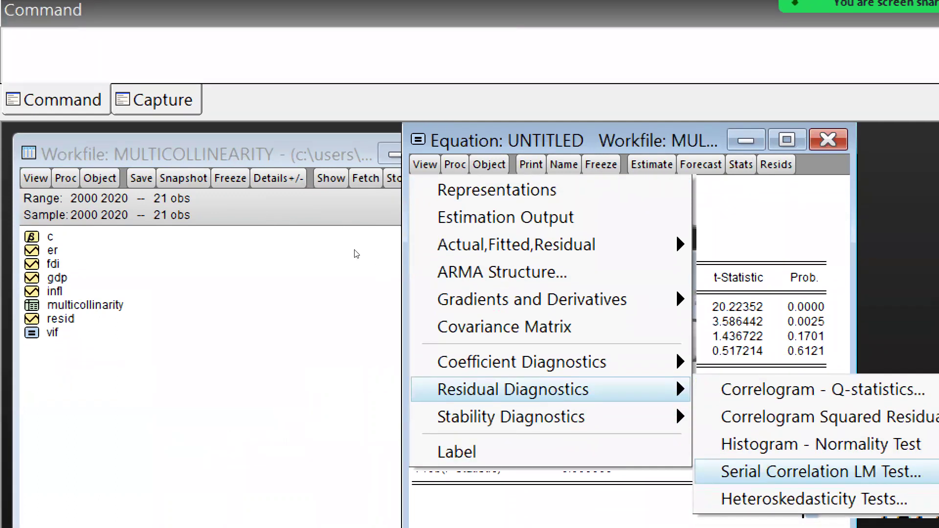
pyautogui.press('Up')
pyautogui.press('Down')
pyautogui.press('Up')
pyautogui.press('Down')
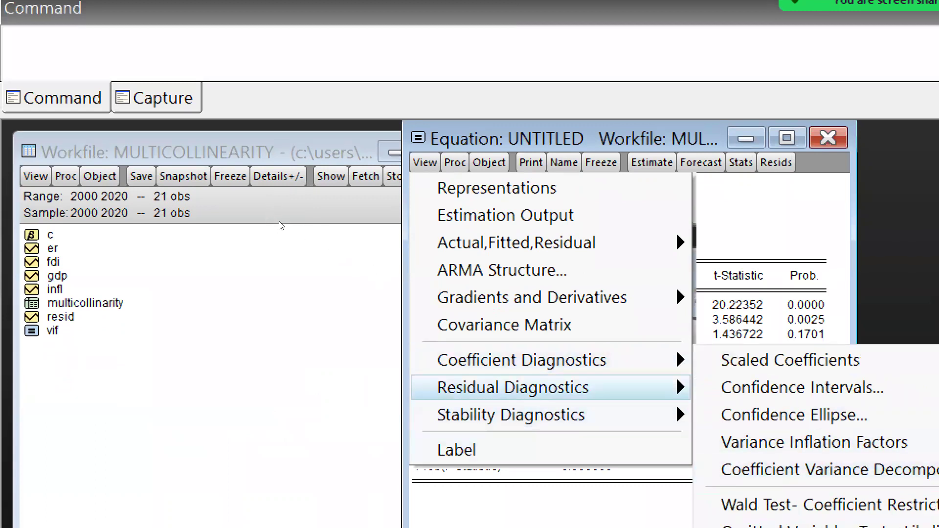
pyautogui.moveTo(558, 387)
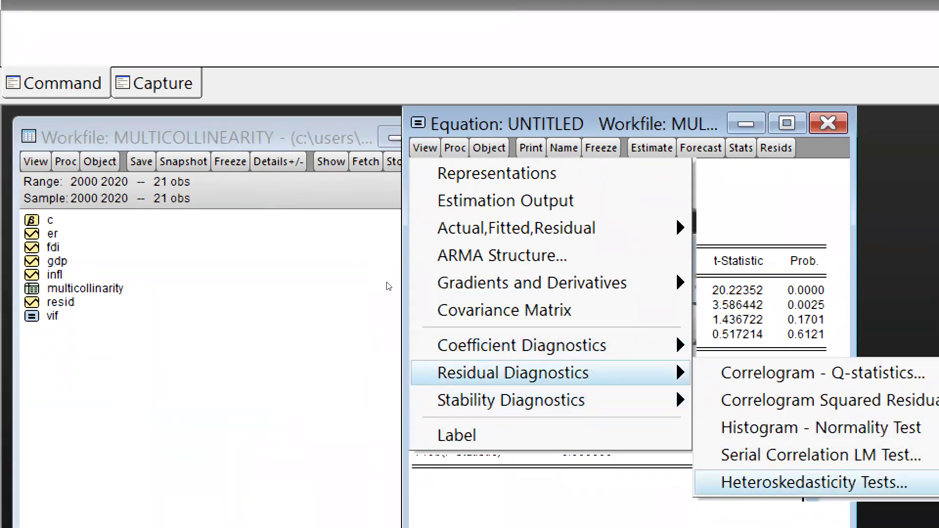
pyautogui.click(389, 287)
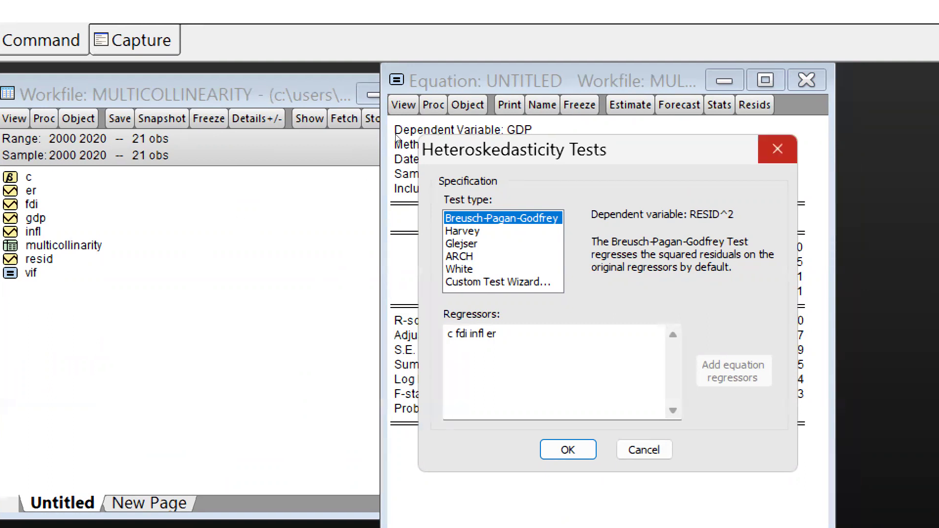
pyautogui.click(800, 149)
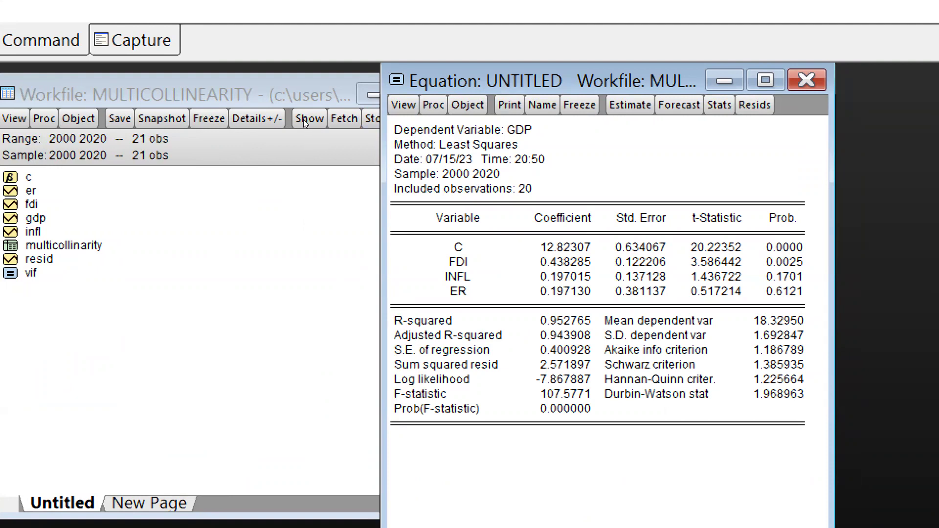
# - Re-estimate the gdp equation with the coefficient covariance method set to HAC (Newey-West)
pyautogui.click(630, 105)
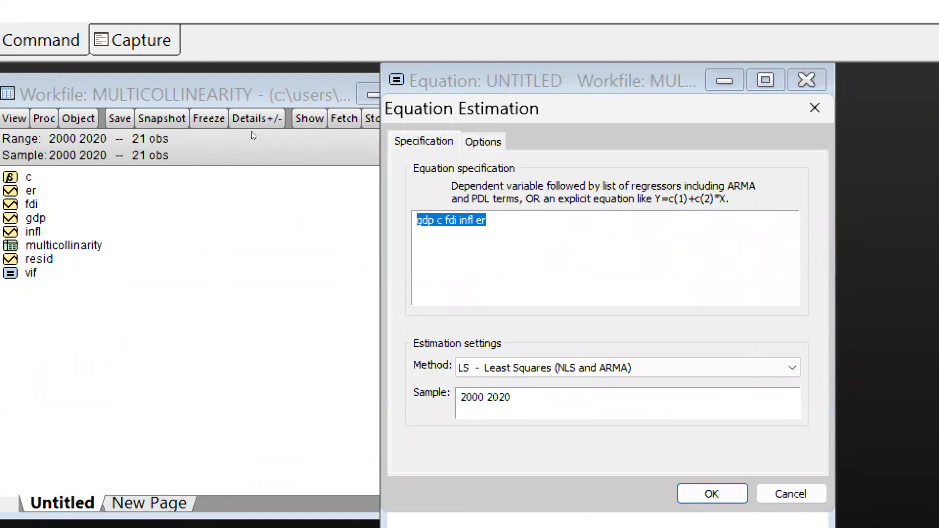
pyautogui.hotkey('ctrl', 'Tab')
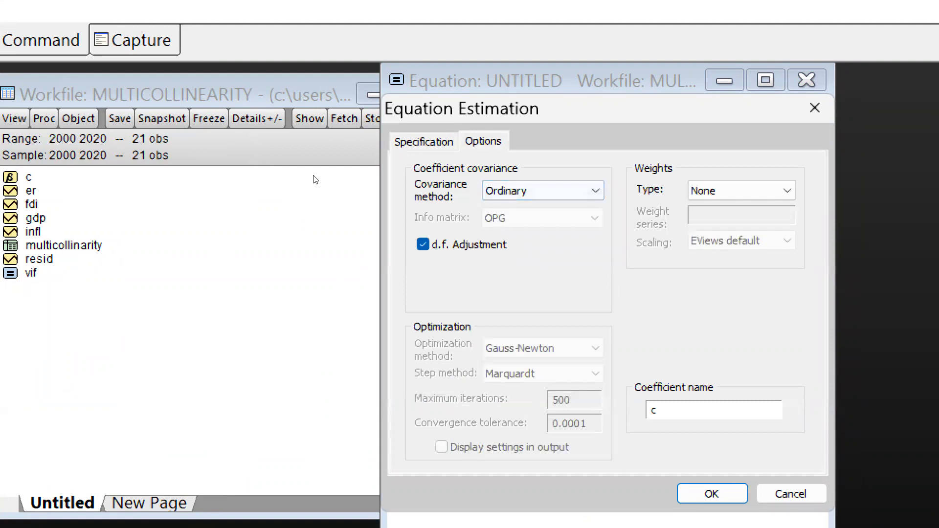
pyautogui.press('Tab')
pyautogui.hotkey('alt', 'Down')
pyautogui.press('Down')
pyautogui.press('Down')
pyautogui.press('Down')
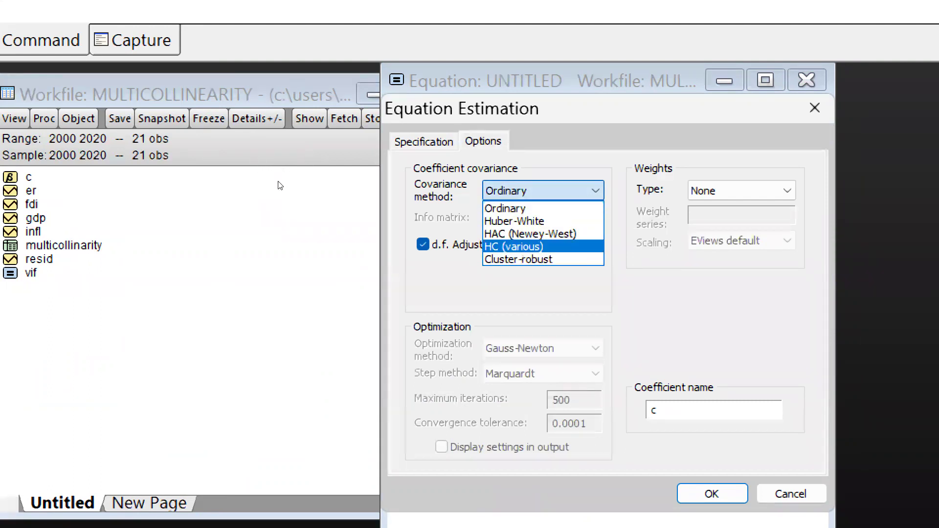
pyautogui.press('Up')
pyautogui.press('Return')
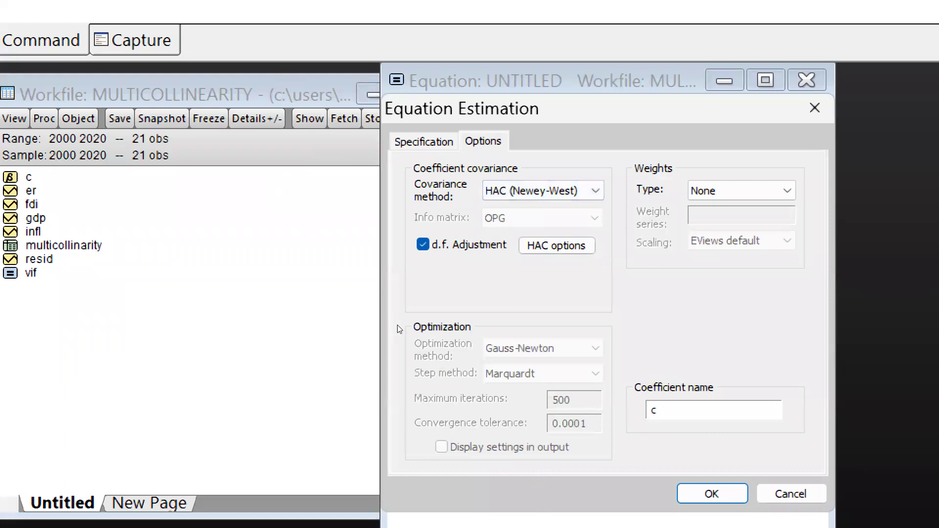
pyautogui.press('Return')
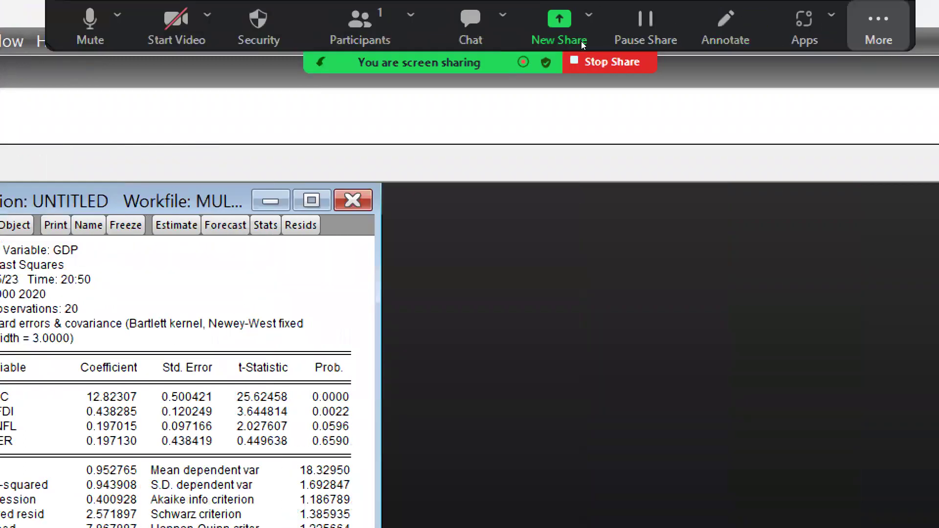
pyautogui.click(582, 41)
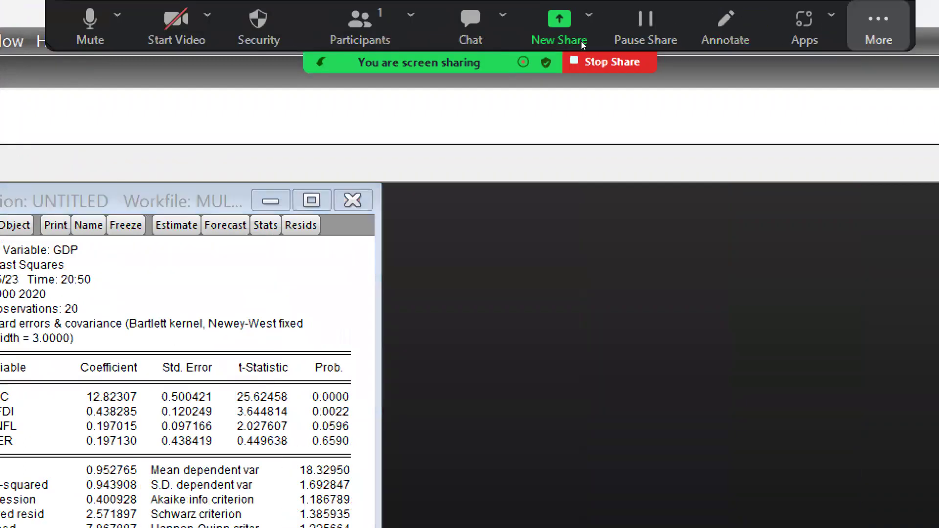